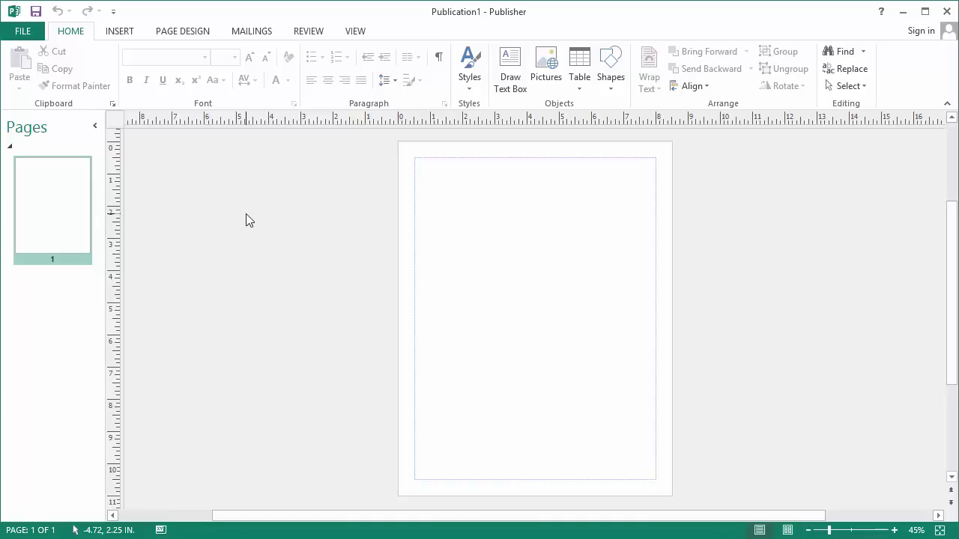
Create Publication2 from the business brochure template with the food-photo cover
click(21, 36)
click(30, 90)
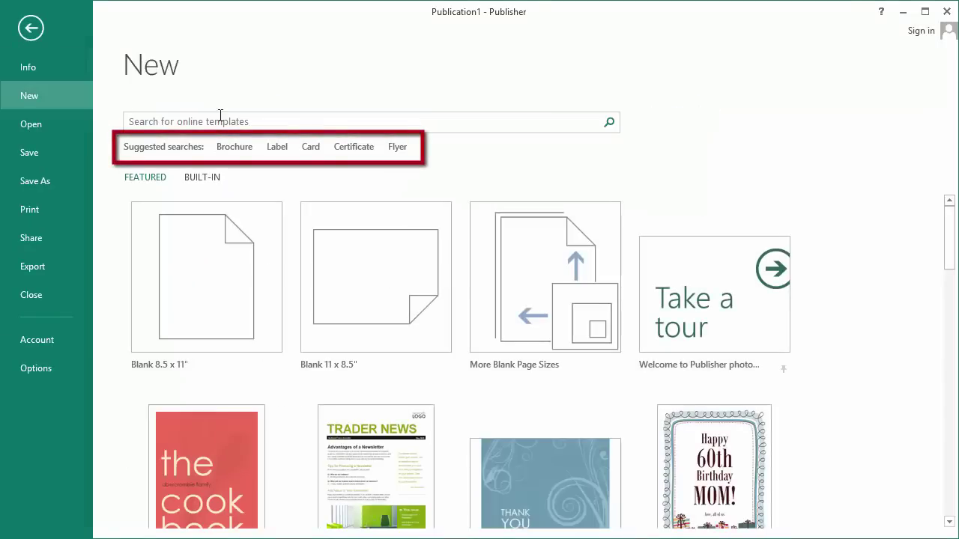
click(233, 146)
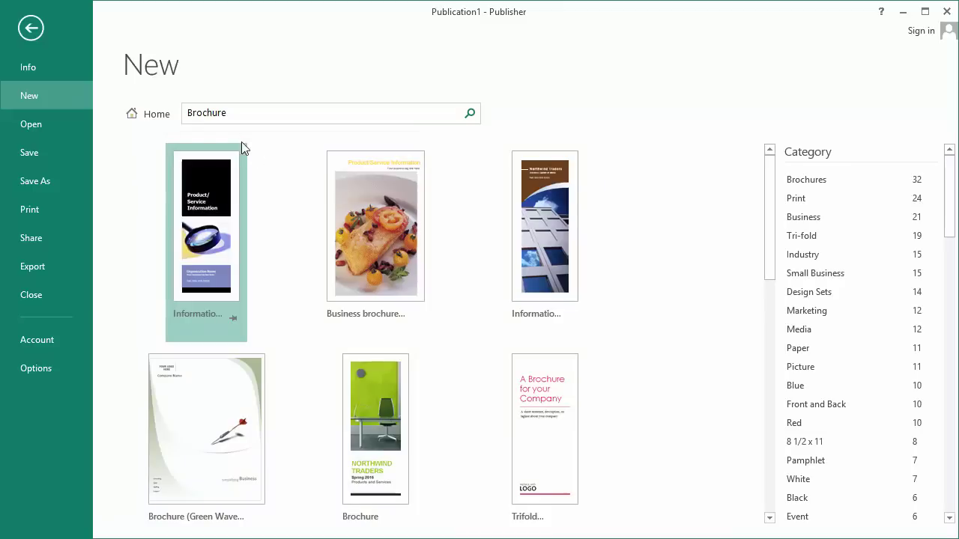
double_click(410, 217)
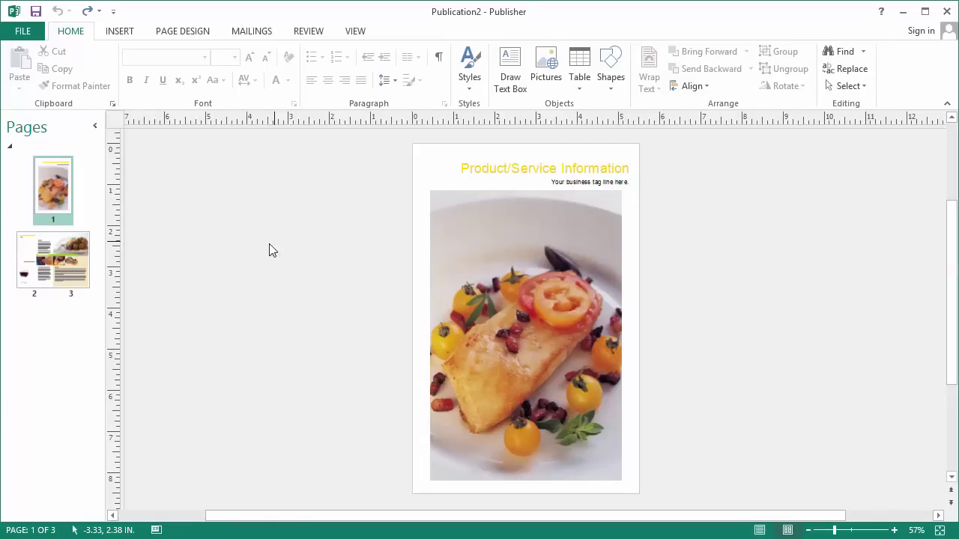
On the pages 2–3 spread, select the top-right meatball photo and show its Change Picture options
click(57, 277)
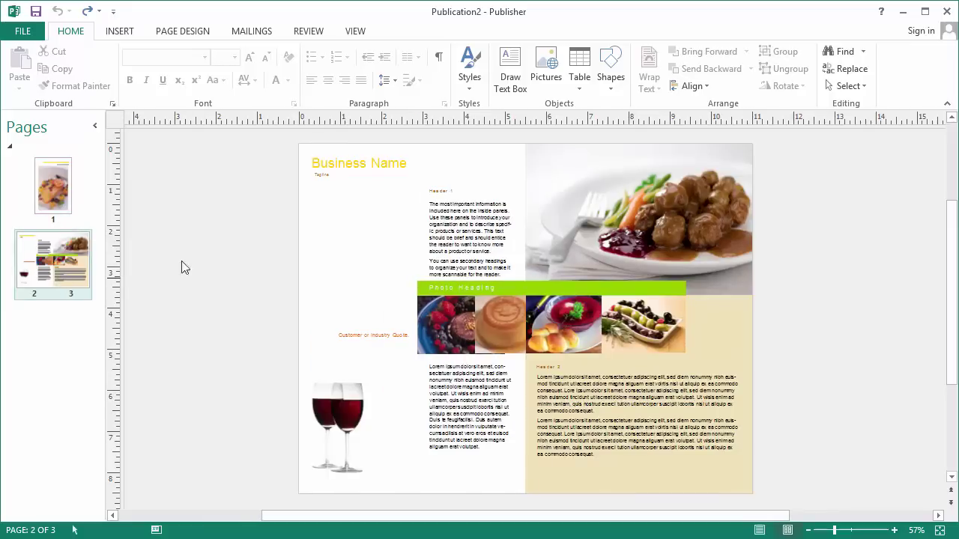
click(558, 210)
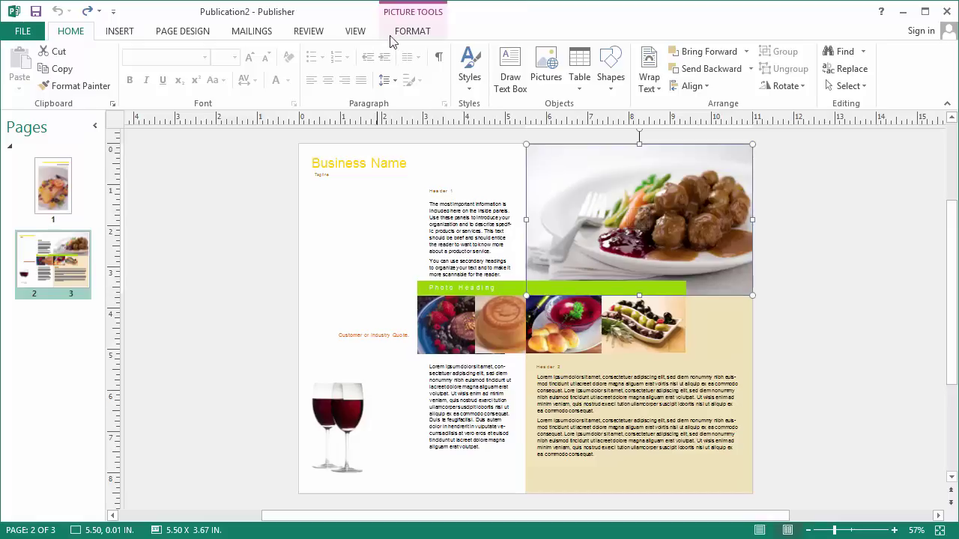
click(414, 32)
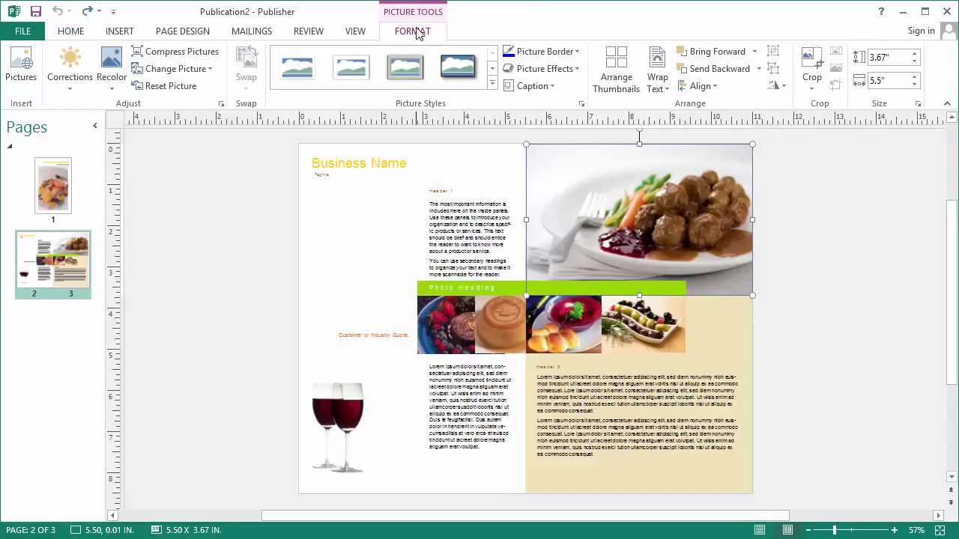
click(198, 75)
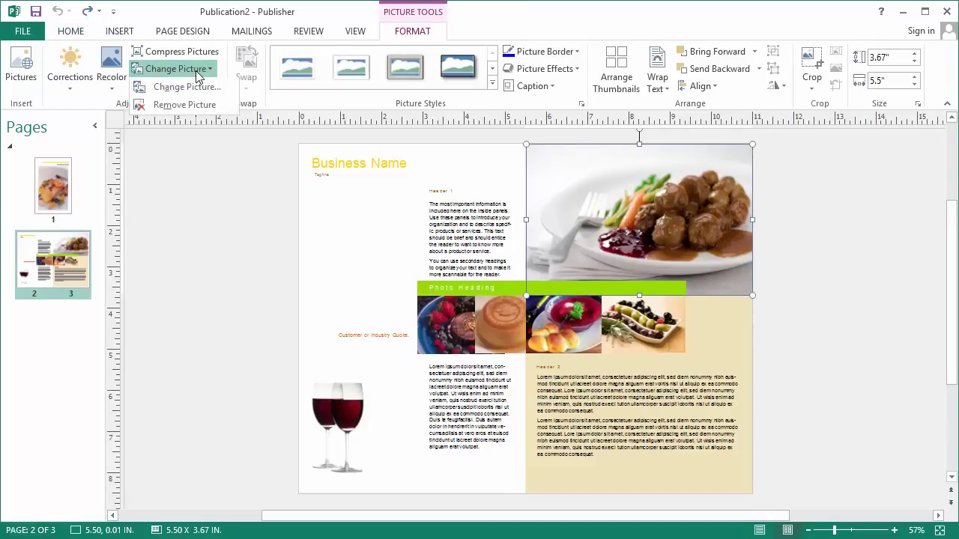
Swap the meatball photo for the 'classroom' clip art of students at computers
click(198, 87)
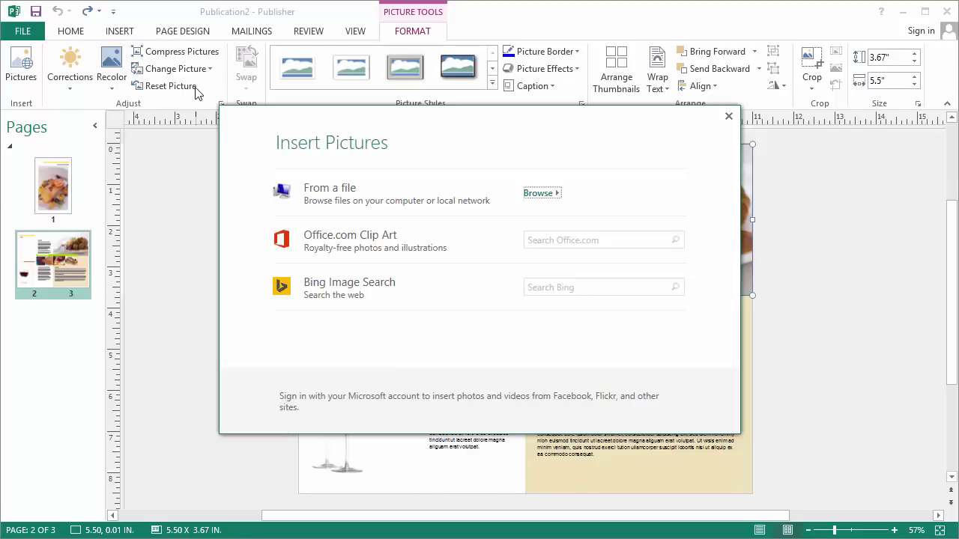
click(550, 238)
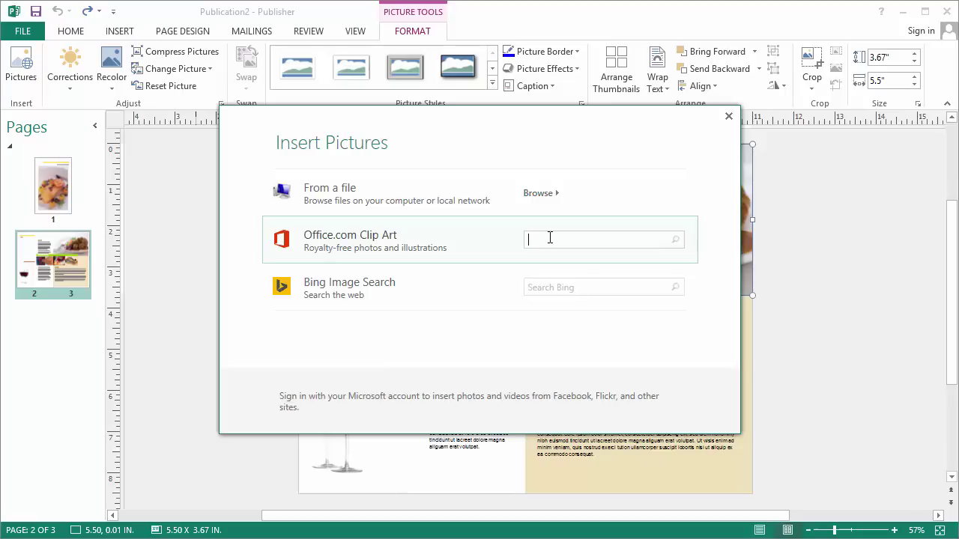
text(cla)
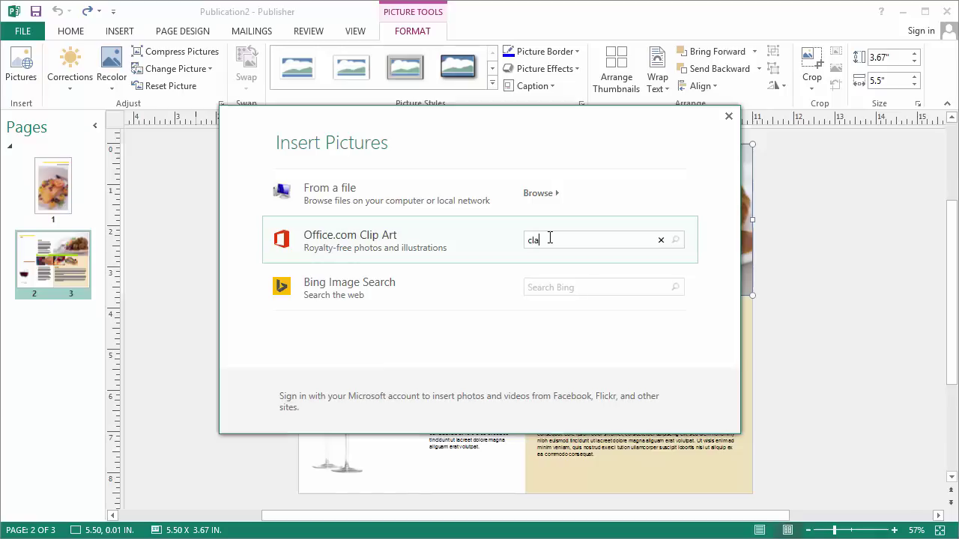
text(ssroom)
key(Return)
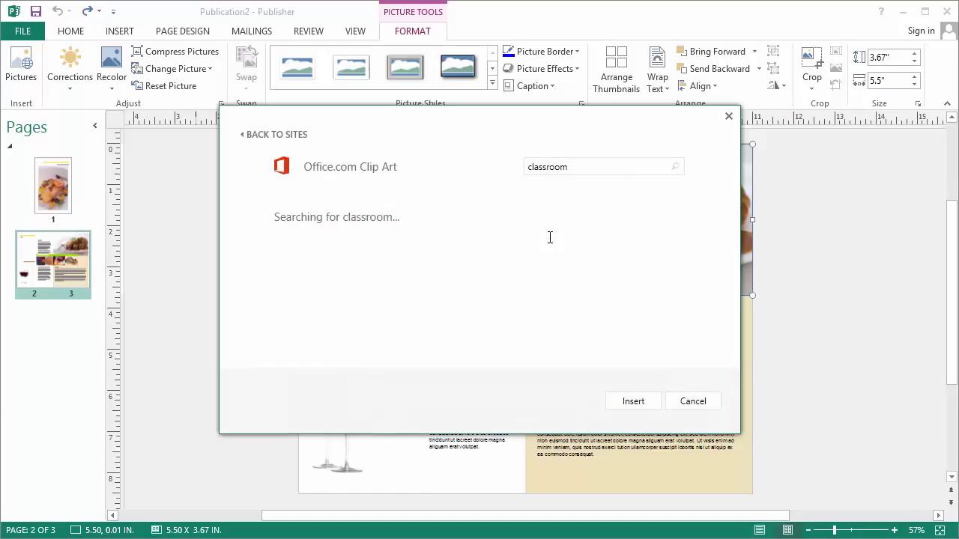
click(352, 324)
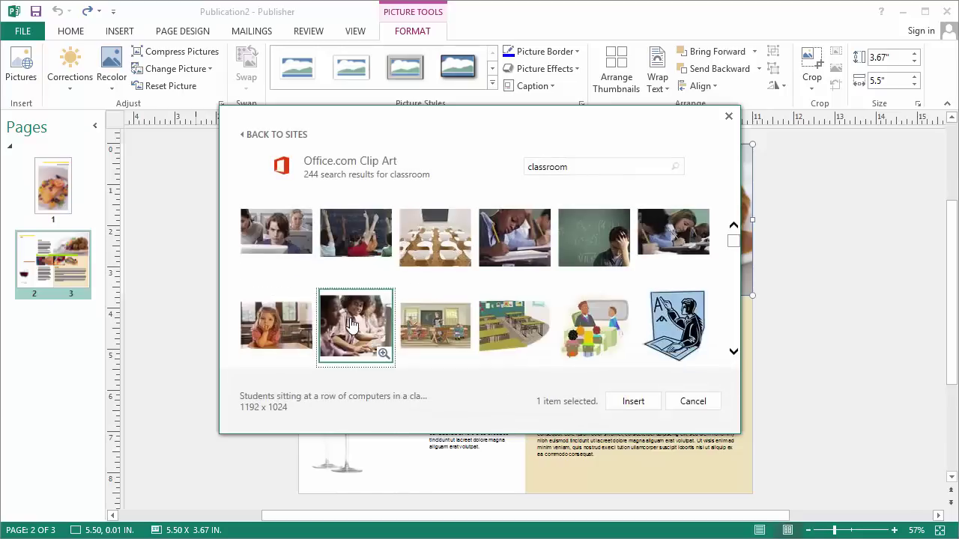
click(633, 401)
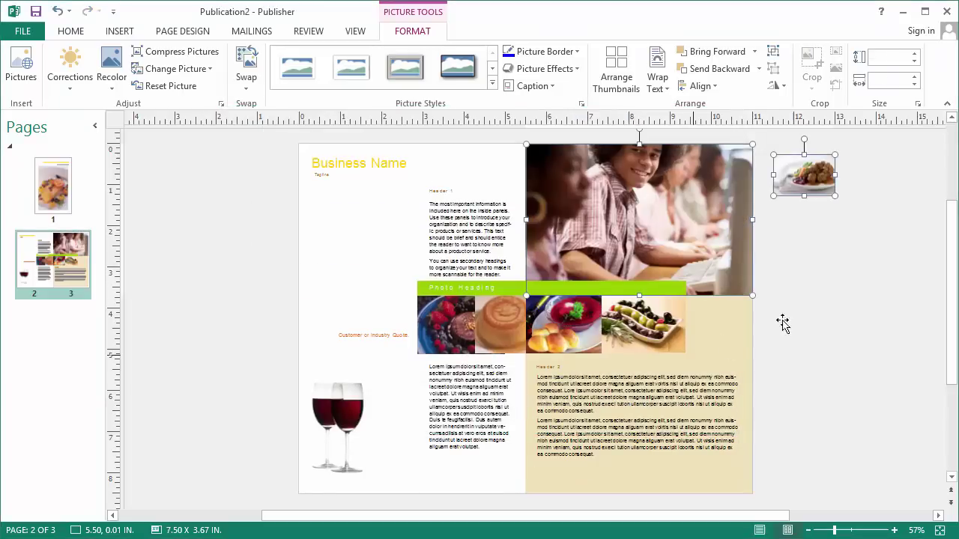
Delete the meatball thumbnail from the scratch area, then select the classroom photo
click(832, 276)
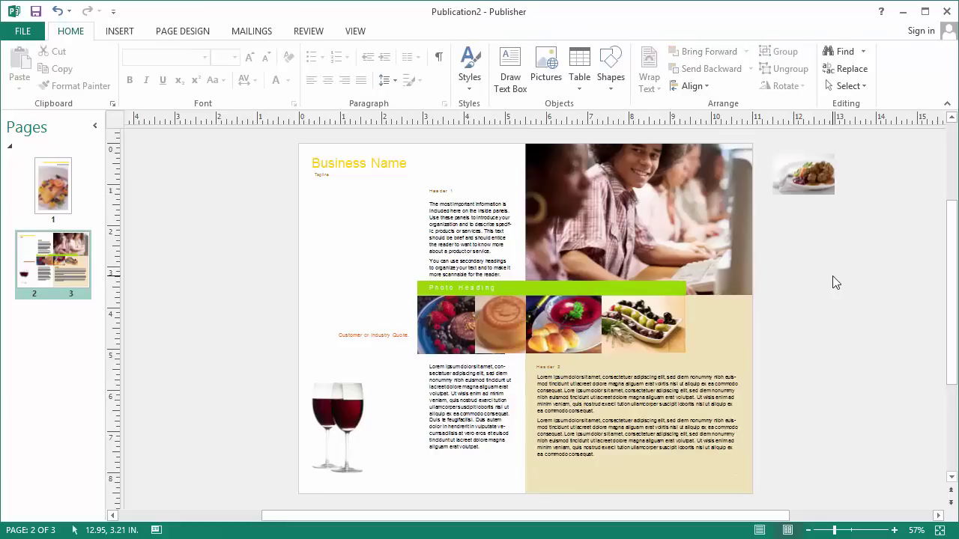
click(803, 182)
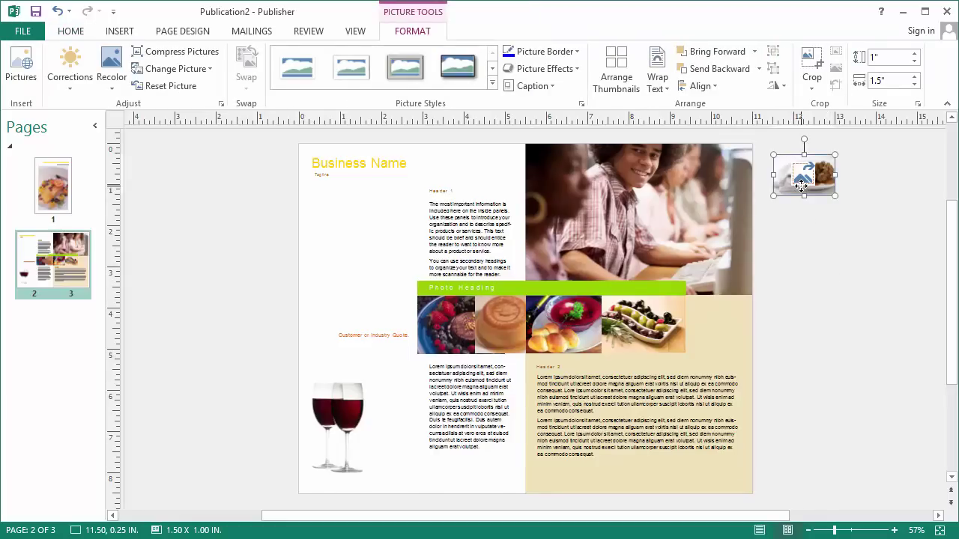
key(Delete)
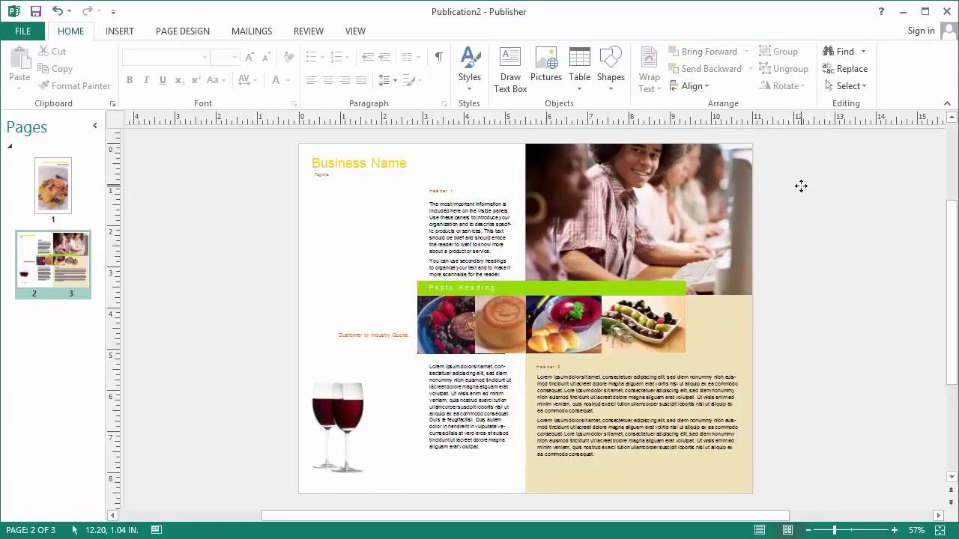
click(724, 192)
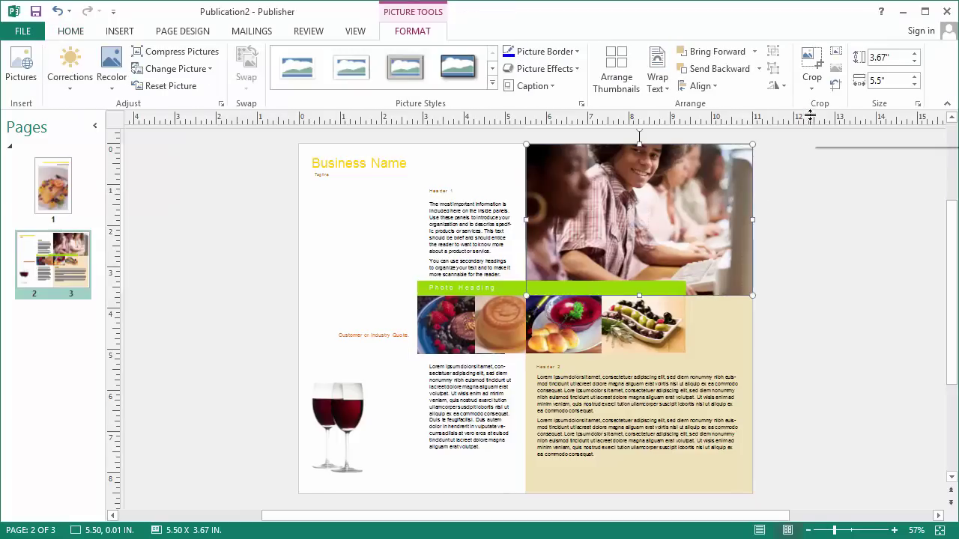
Crop the classroom photo to show faces, trimming its bottom to just above the green bar
click(813, 69)
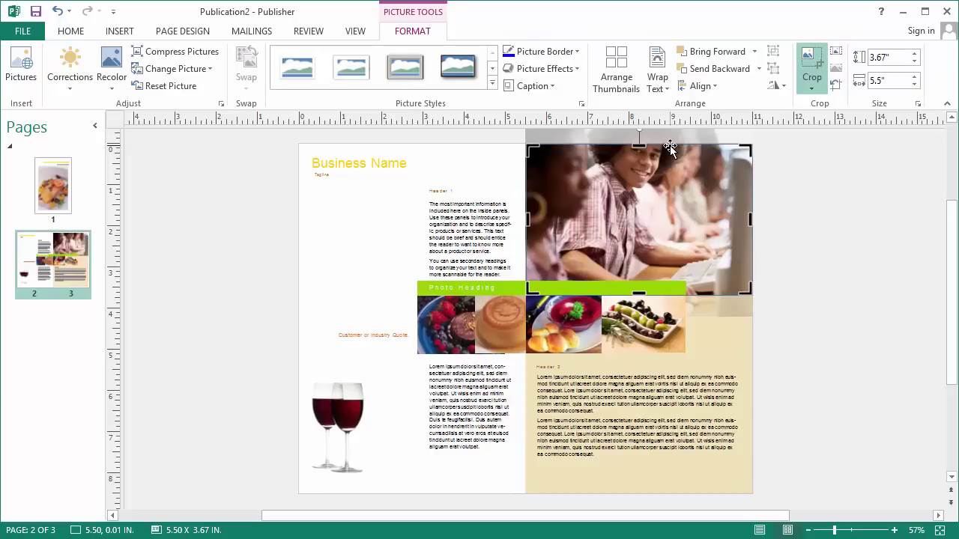
drag(676, 177, 675, 198)
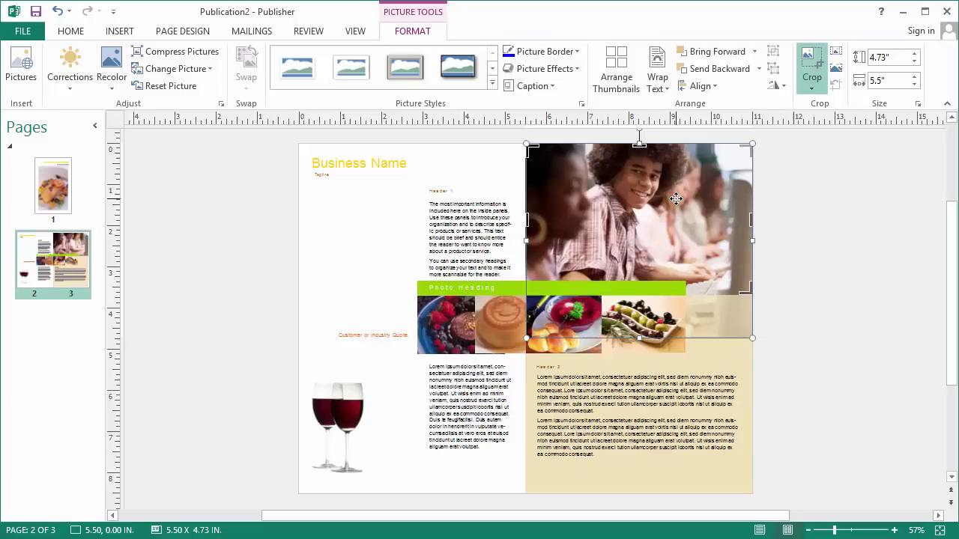
click(751, 227)
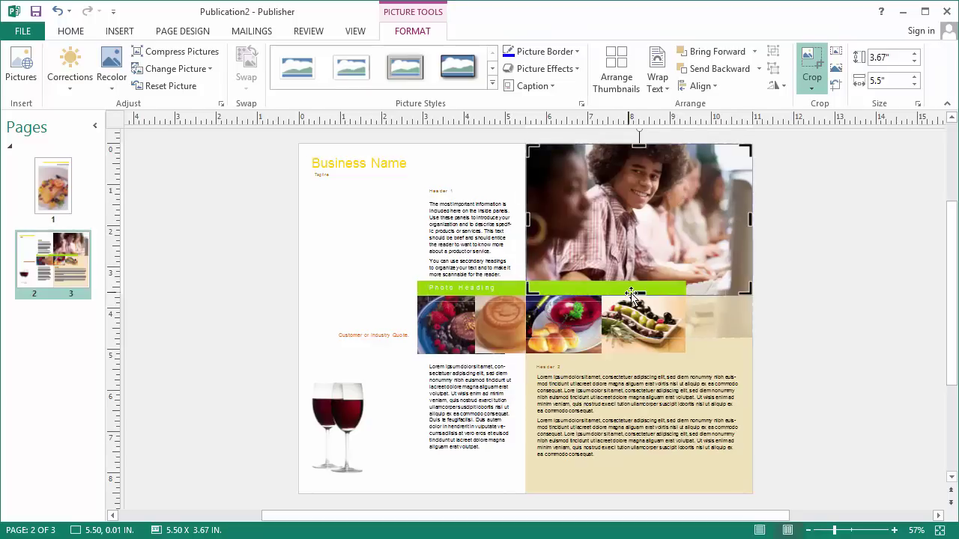
drag(638, 295, 639, 280)
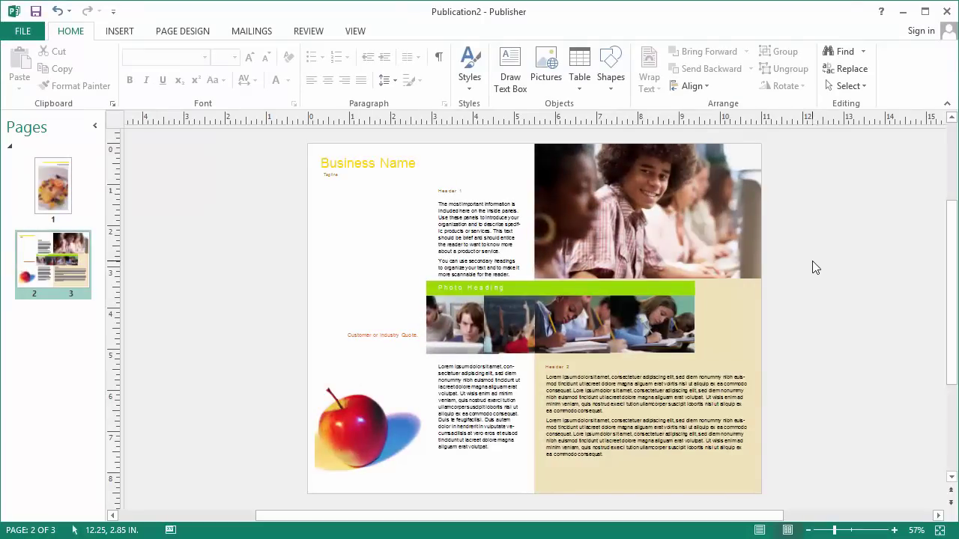
Bring the leftmost classroom thumbnail in the photo strip in front of its neighbour
click(469, 343)
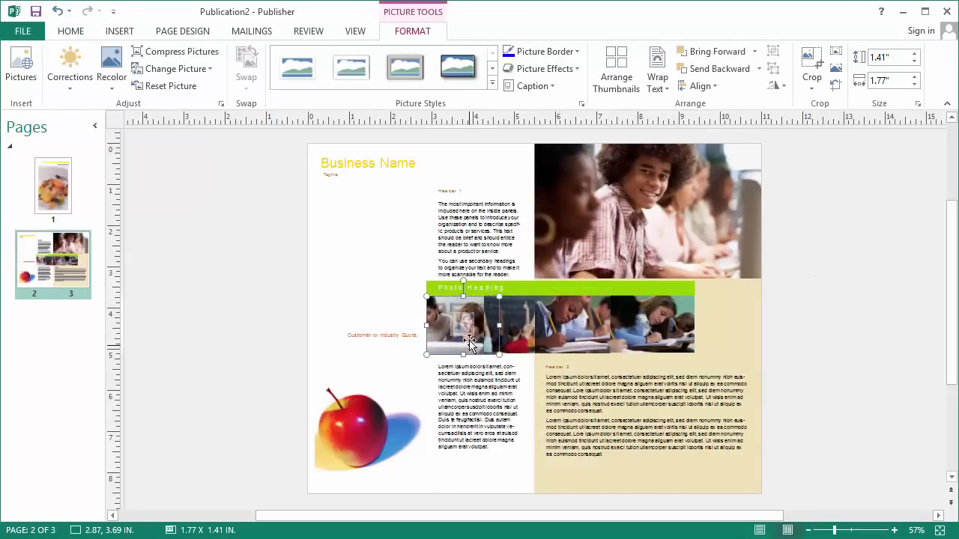
click(734, 59)
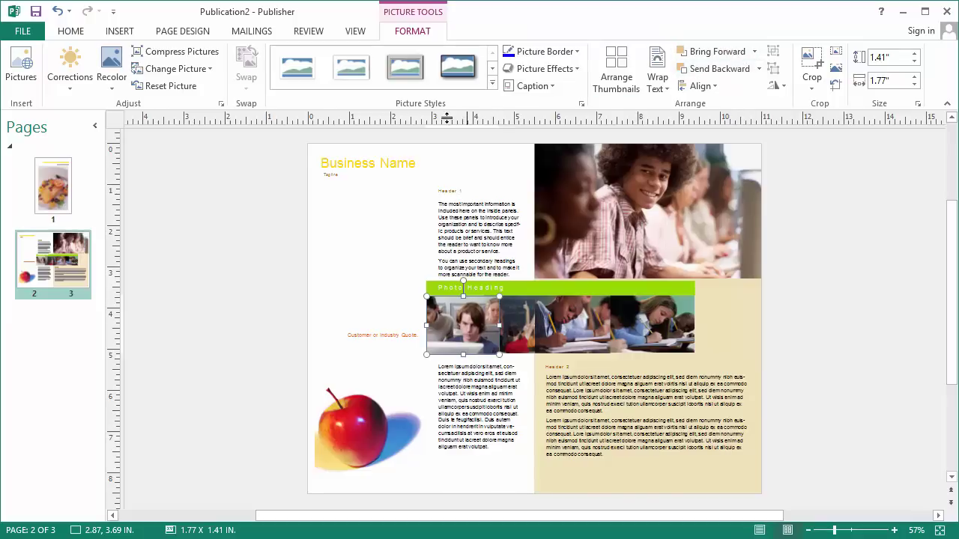
Replace the Header 1 placeholder body text with the pasted text about video and themes
click(457, 213)
key(ctrl+a)
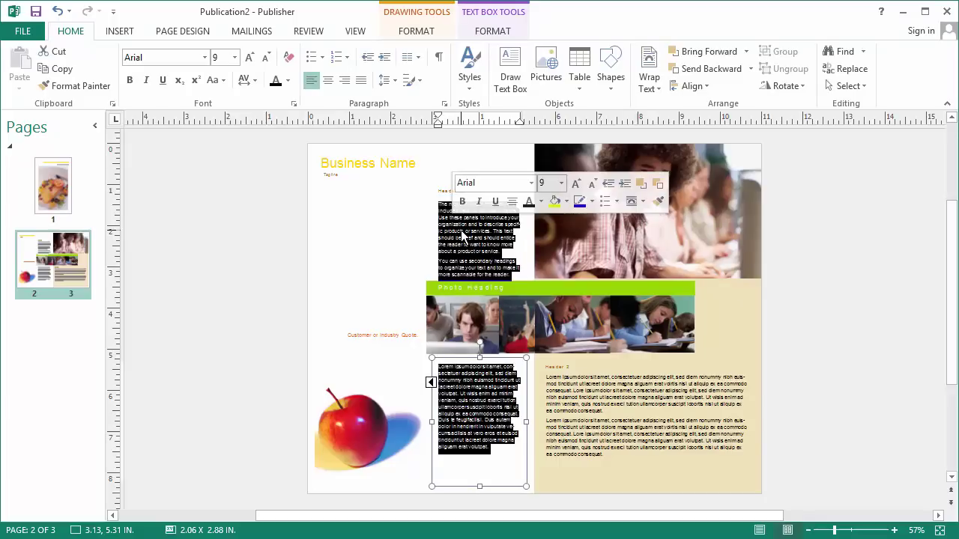
key(ctrl+x)
click(895, 530)
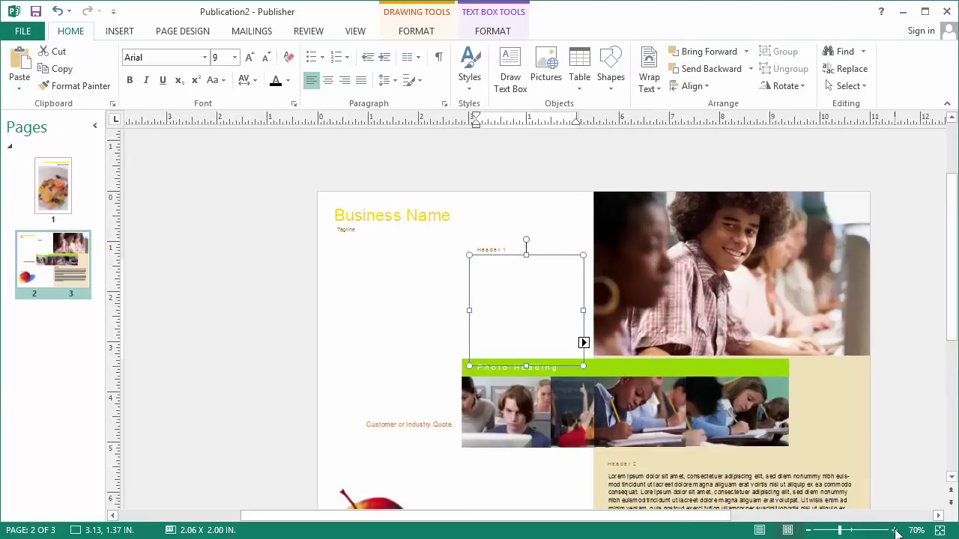
click(895, 530)
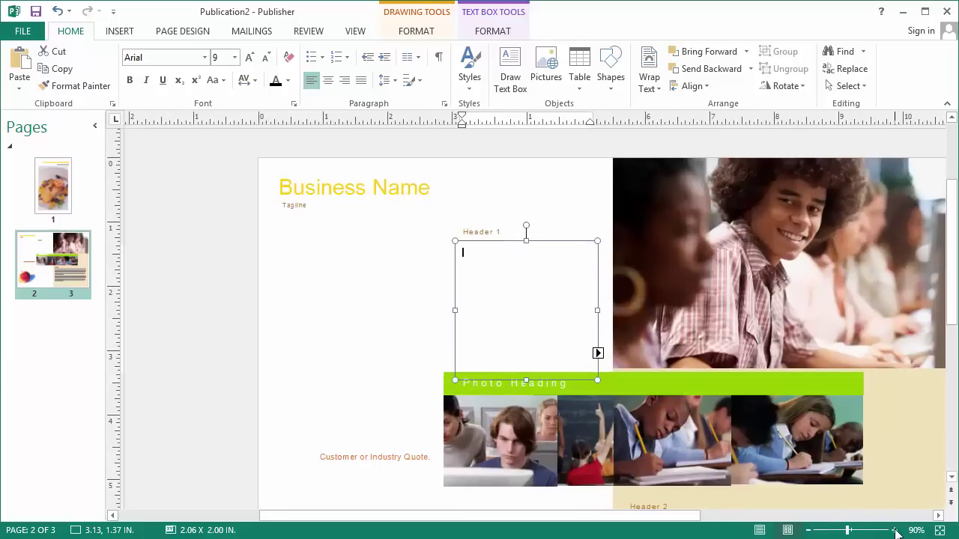
key(ctrl+v)
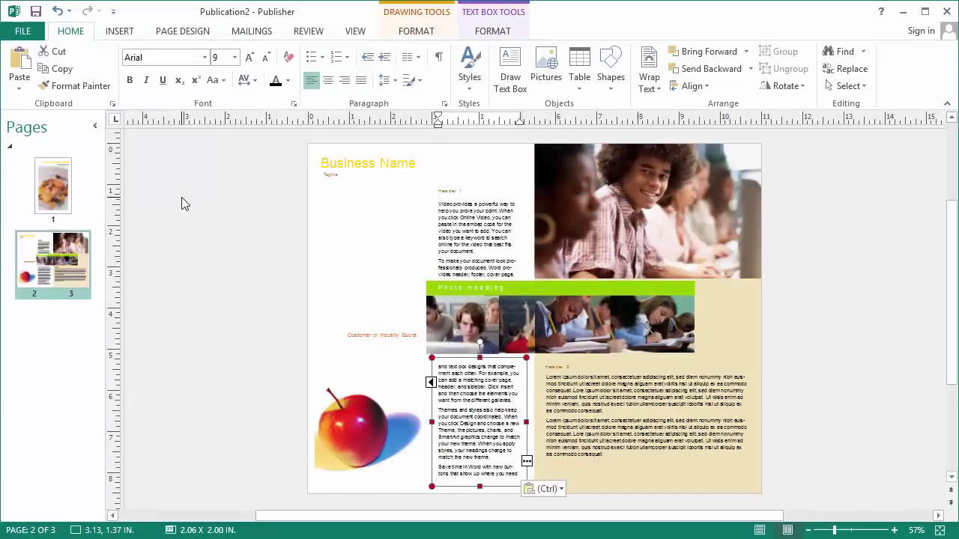
Create a new blank 11 x 8.5 inch landscape publication
click(30, 35)
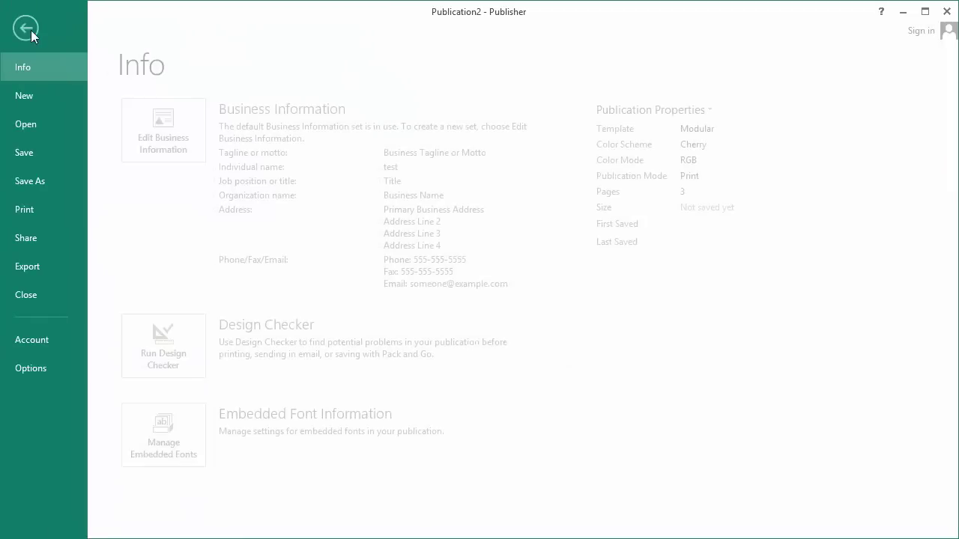
click(35, 95)
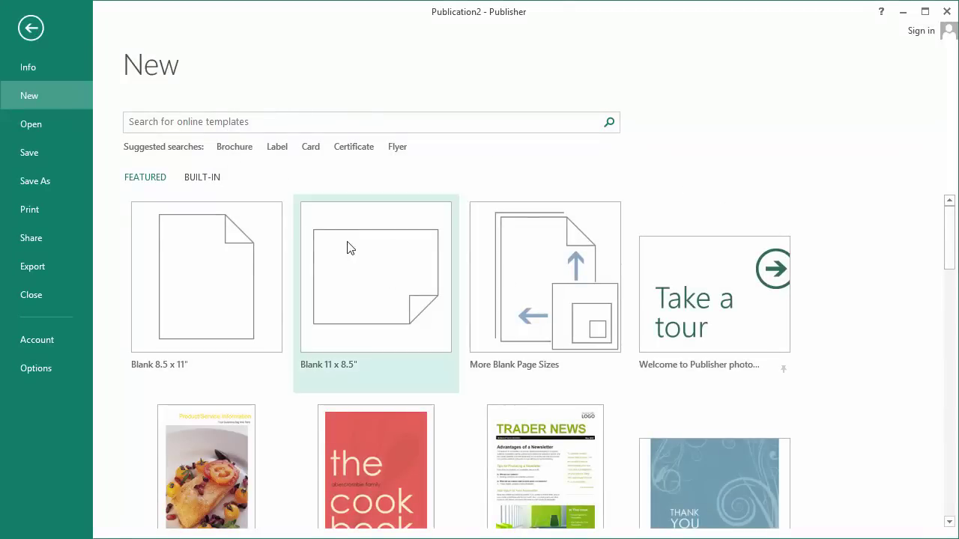
click(350, 247)
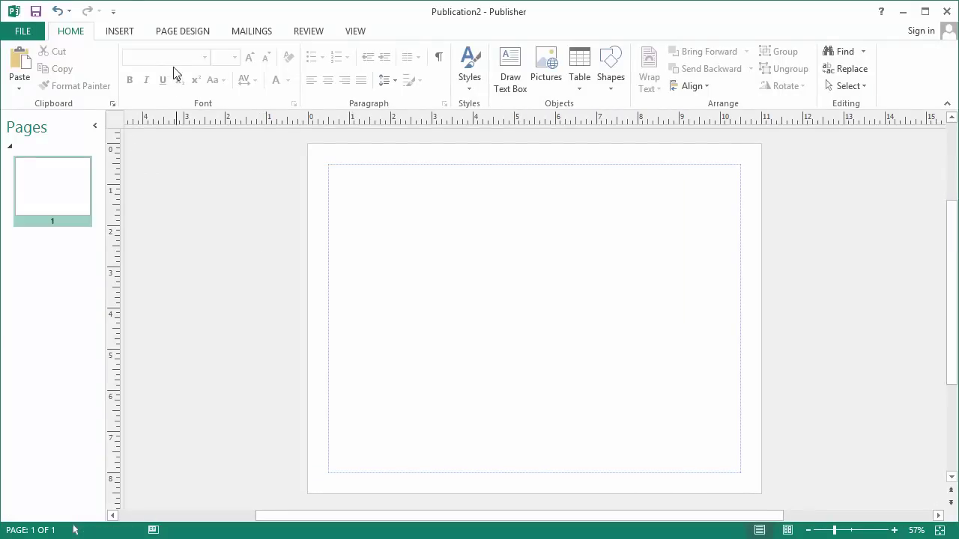
Set custom grid guides to 3 columns with 0.5-inch spacing and center guides
click(179, 31)
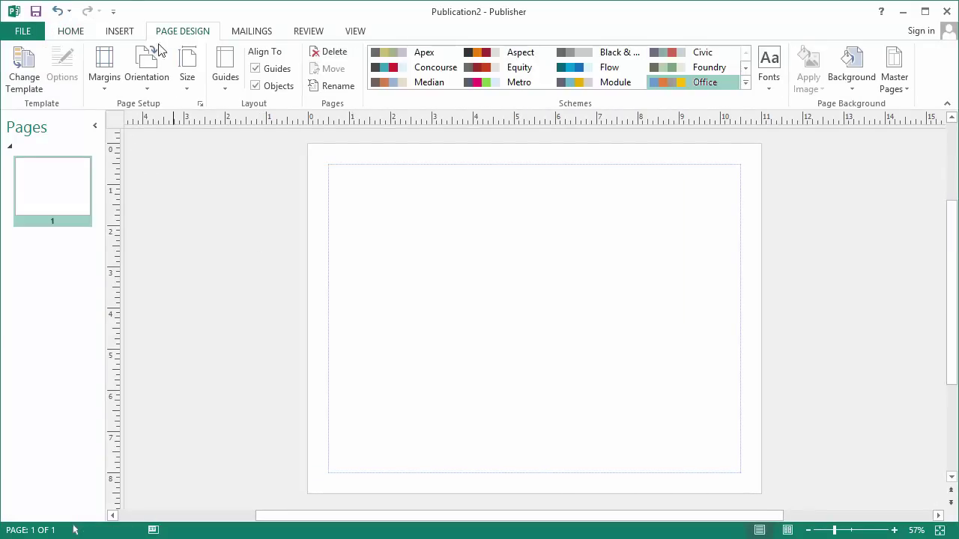
click(116, 81)
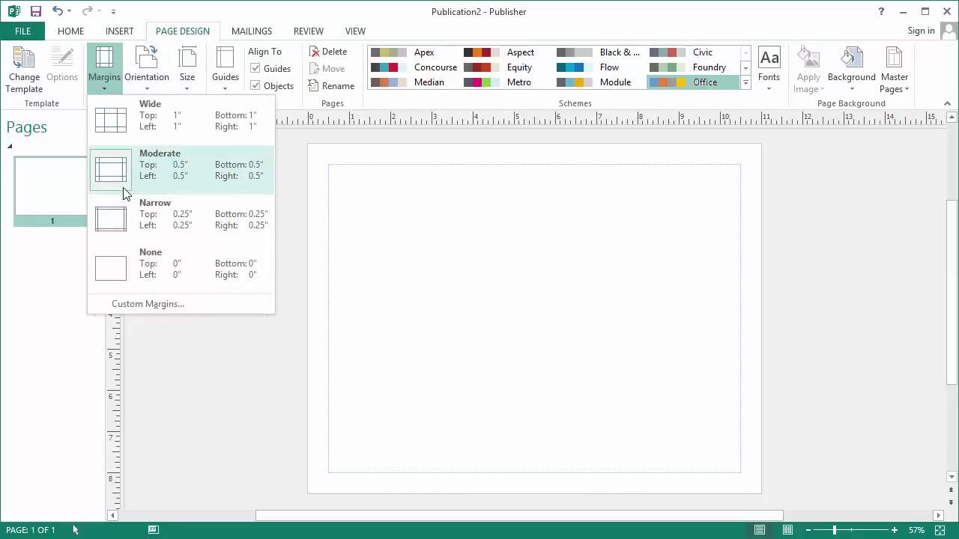
click(139, 304)
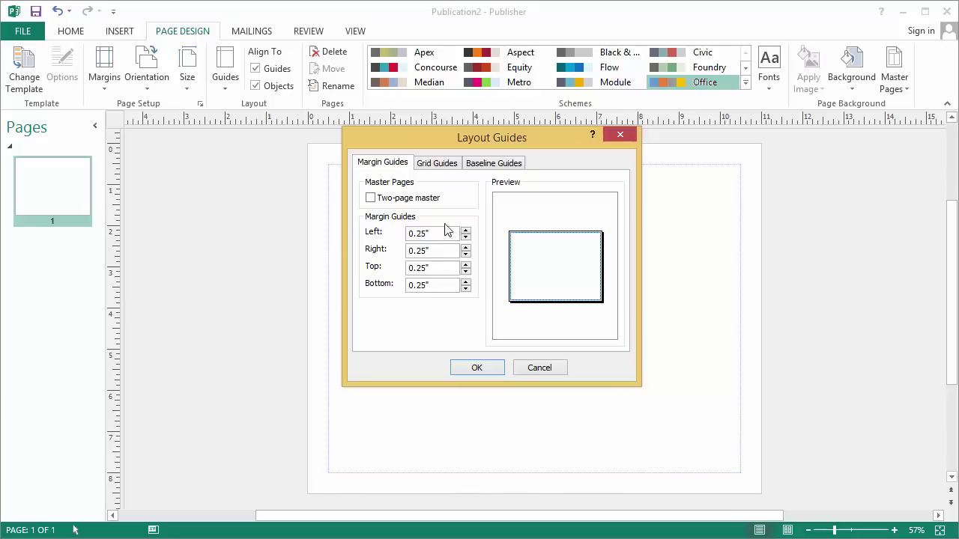
click(436, 165)
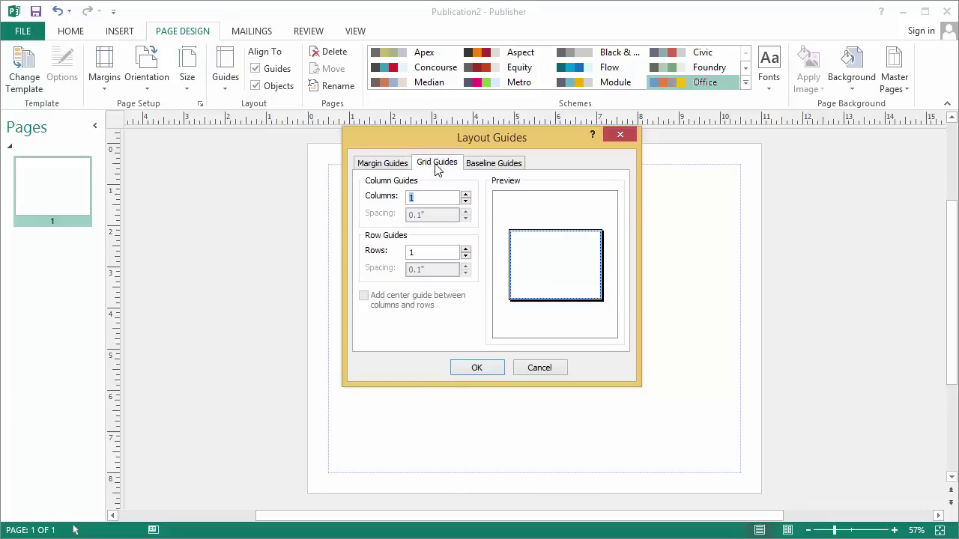
click(465, 194)
click(464, 194)
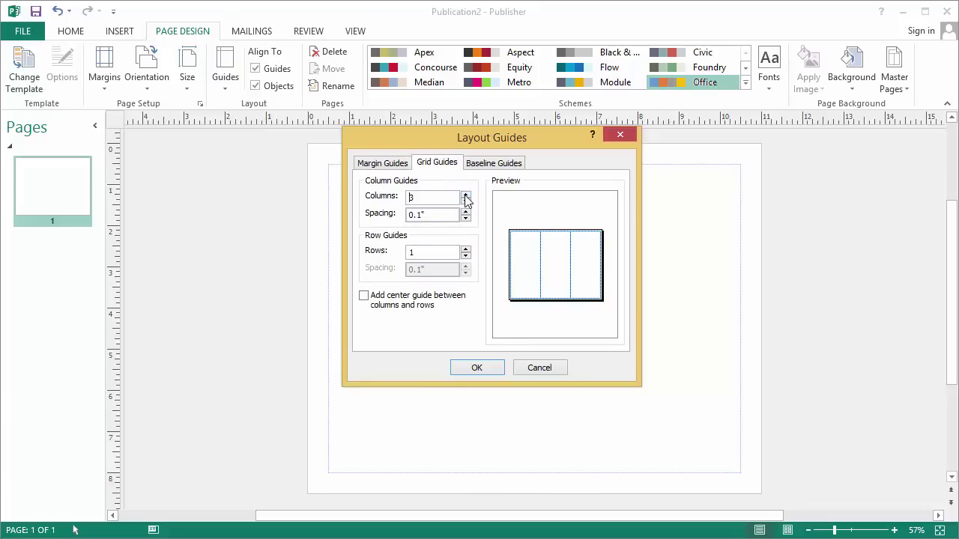
click(449, 215)
double_click(449, 215)
text(0.5)
key(Tab)
click(364, 297)
Apply the guides and draw a tall blue rectangle filling each of the three columns
click(477, 370)
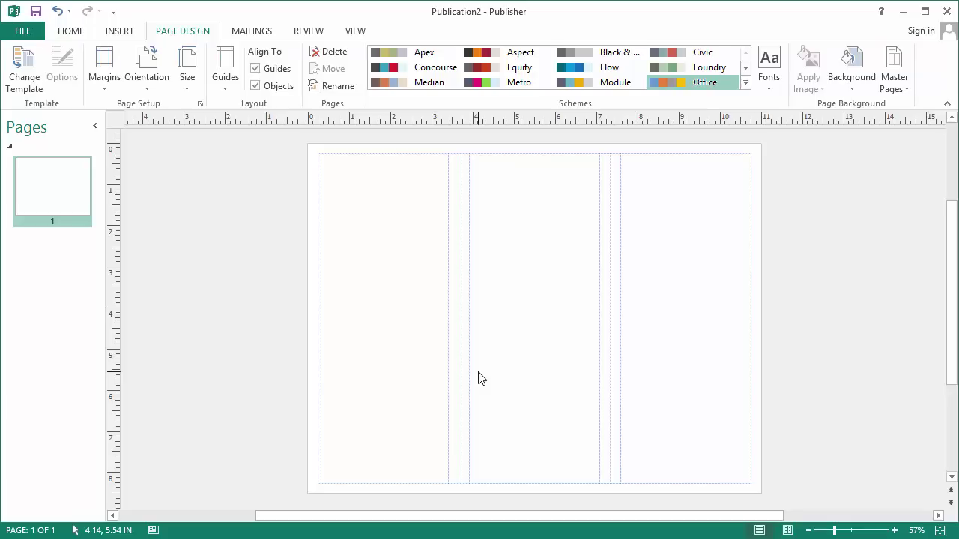
click(119, 33)
click(210, 77)
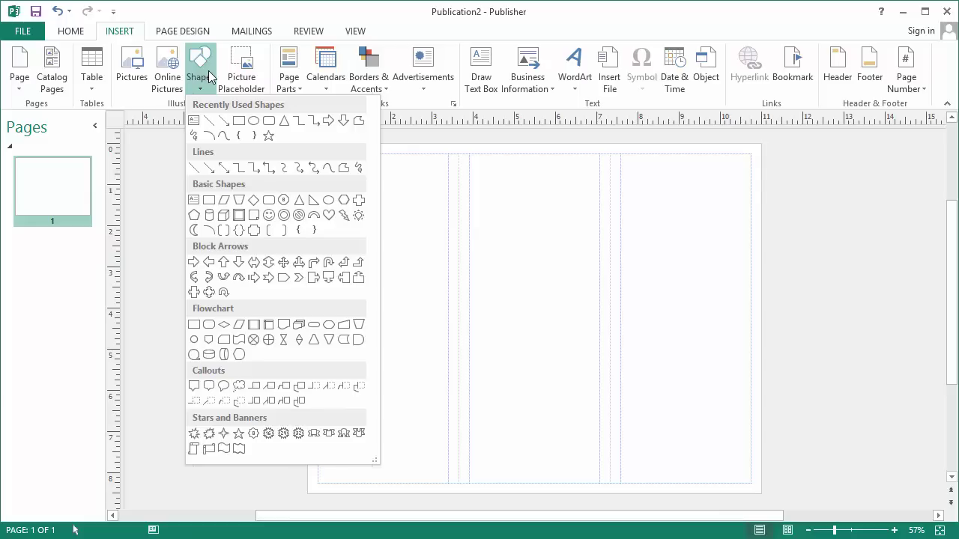
click(225, 121)
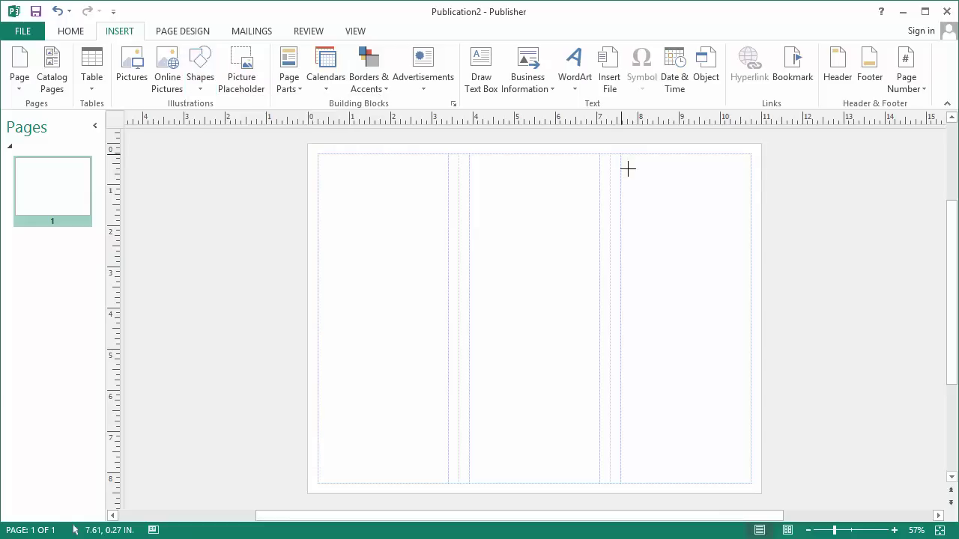
drag(621, 155, 750, 484)
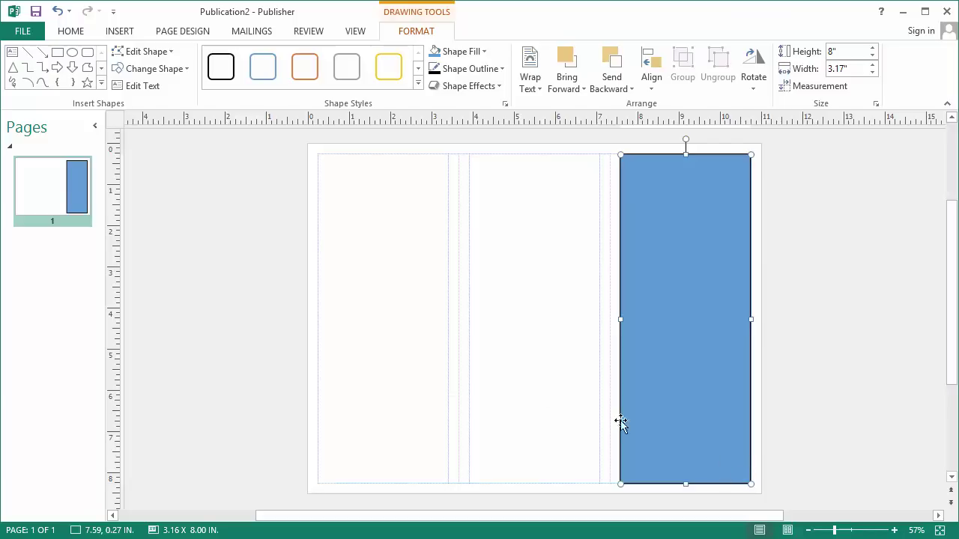
click(59, 53)
drag(469, 154, 599, 484)
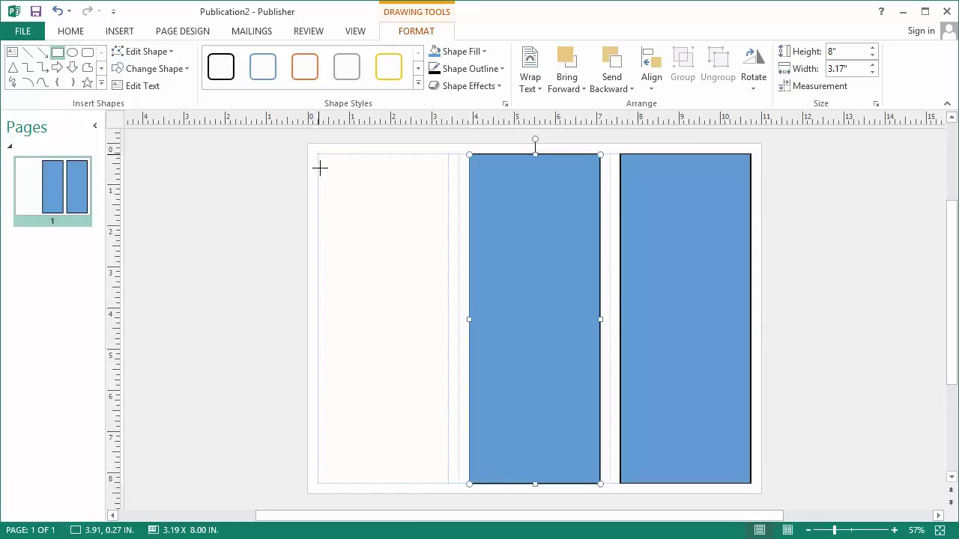
mouse_move(317, 155)
mouse_down()
mouse_move(448, 450)
mouse_move(448, 484)
mouse_up()
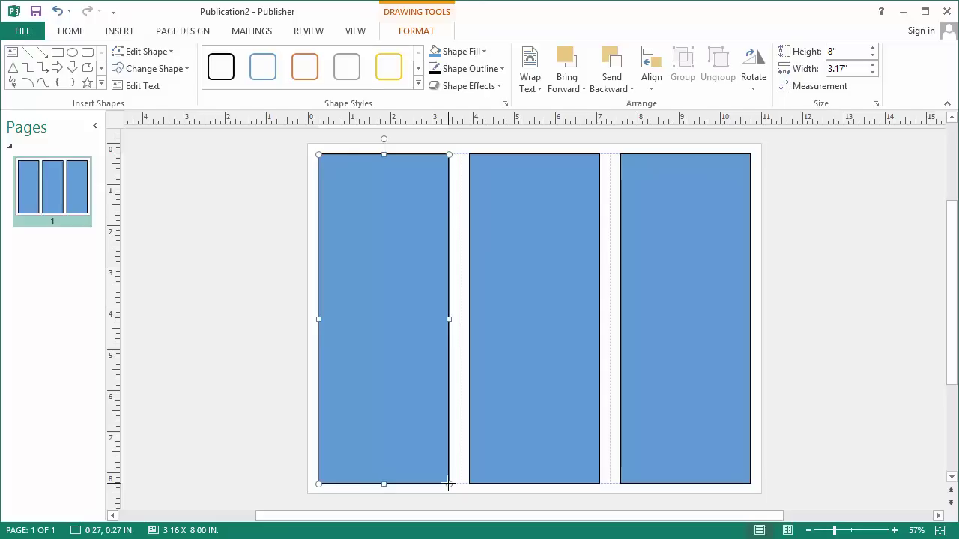
Add a text box reading 'Cover' at the top of the right panel
click(12, 53)
drag(630, 192, 732, 226)
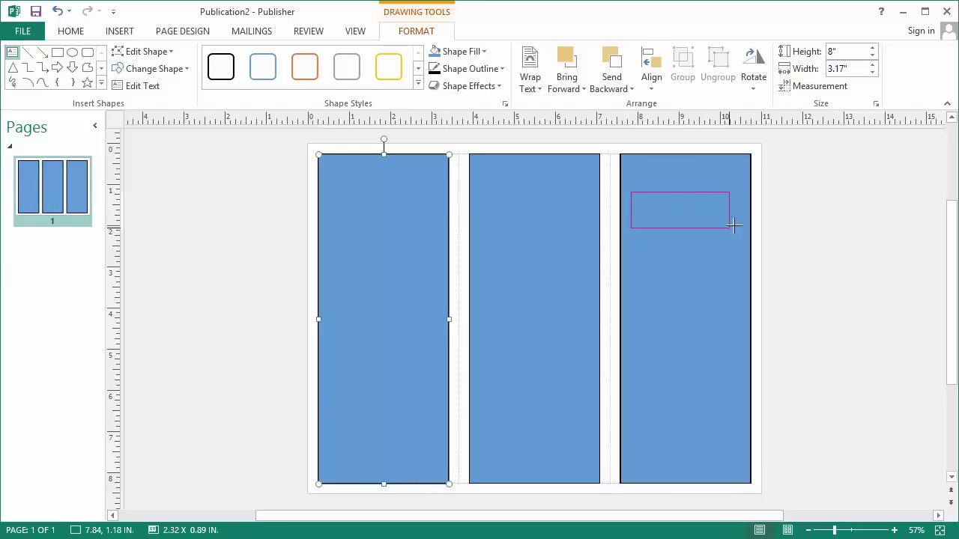
drag(733, 227, 738, 227)
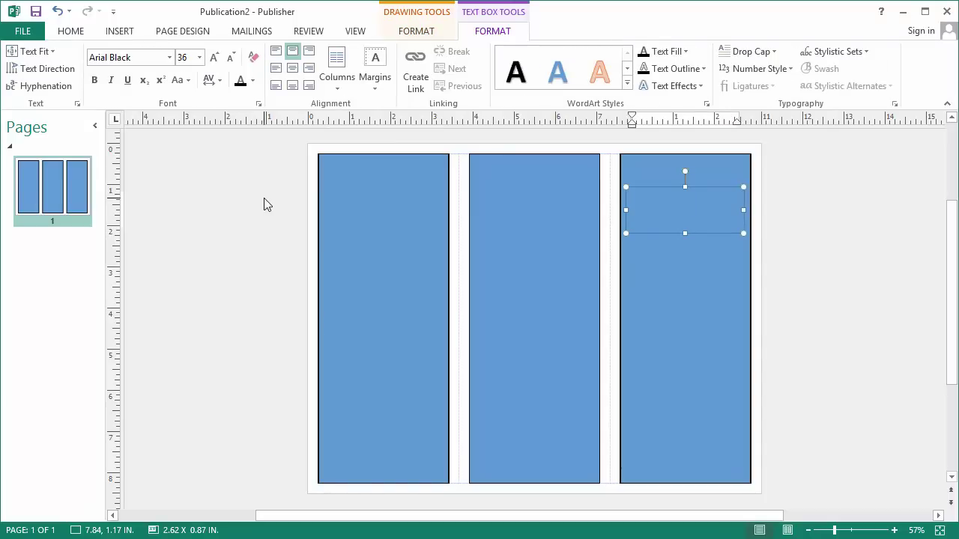
text(C)
text(over)
key(Escape)
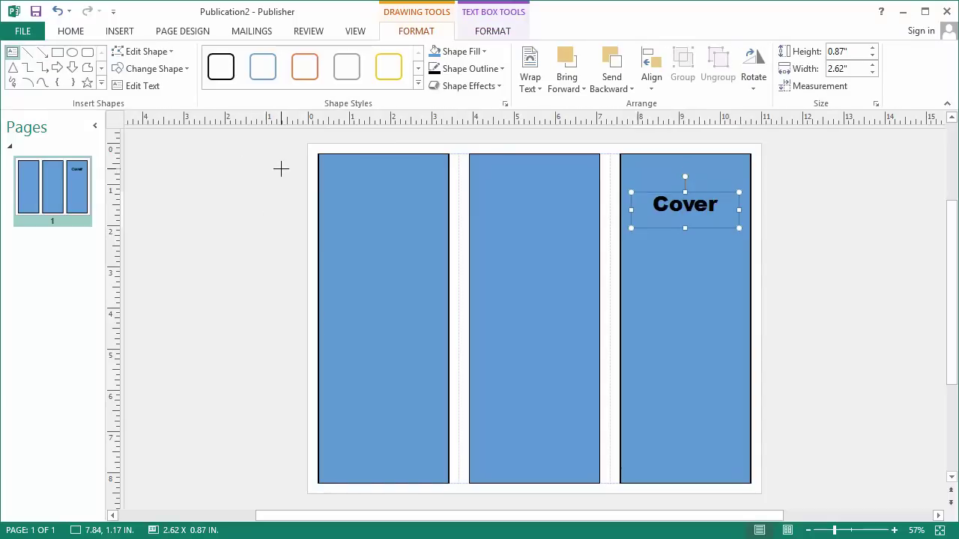
Label the left and middle panels 'Inside Flap' and 'Back or Mailer'
drag(328, 178, 442, 253)
text(Inside Flap)
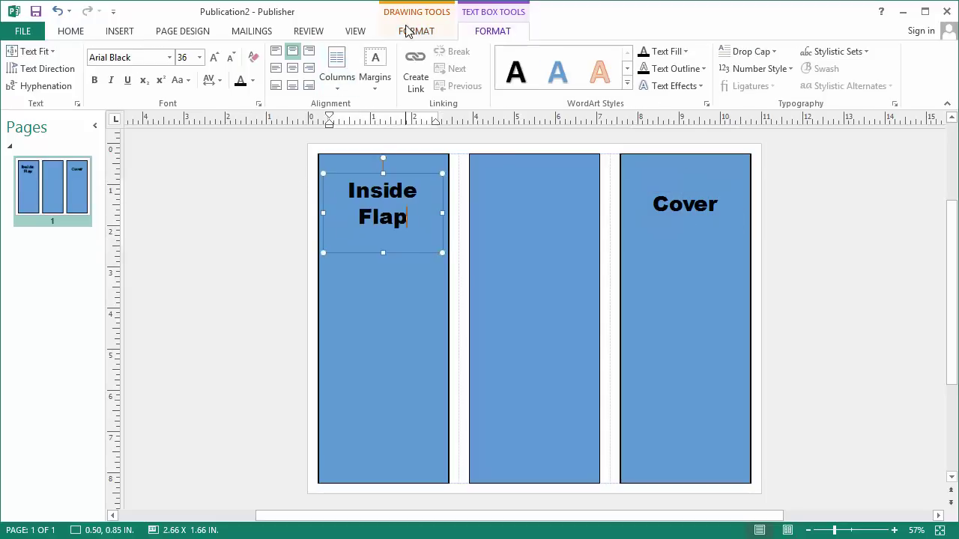
click(406, 30)
key(Escape)
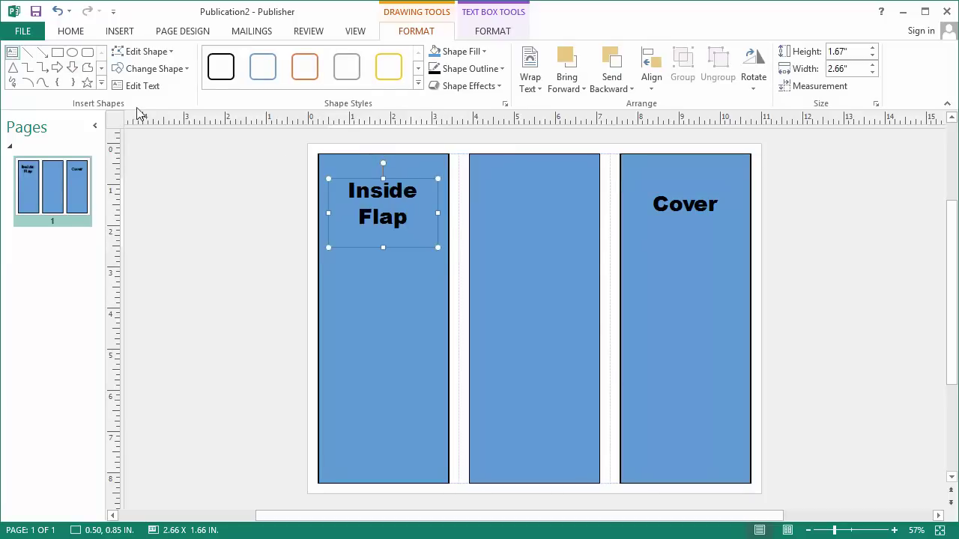
mouse_move(482, 186)
mouse_down()
mouse_move(539, 237)
mouse_move(589, 250)
mouse_up()
text(Back or Mailer)
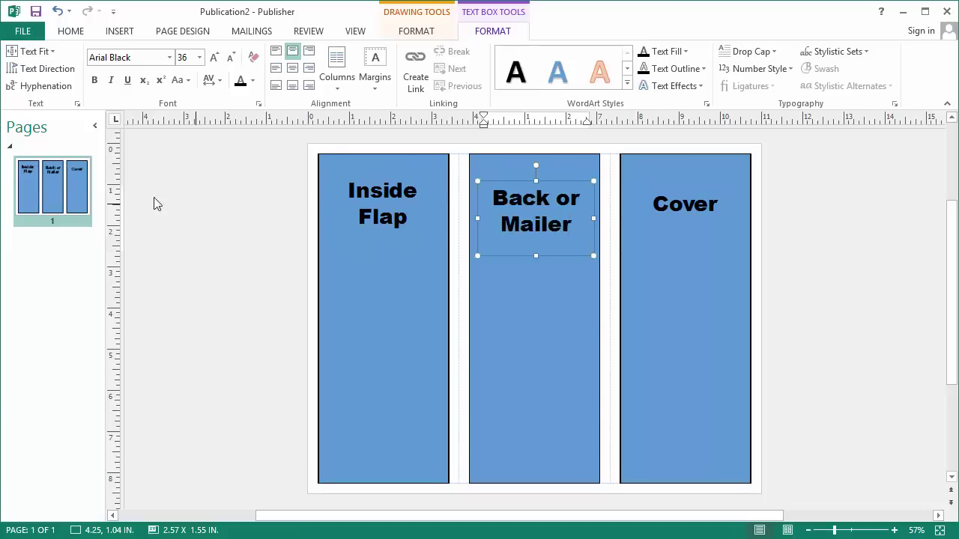
Duplicate page 1 as page 2 and select its Inside Flap label for relabeling
right_click(68, 182)
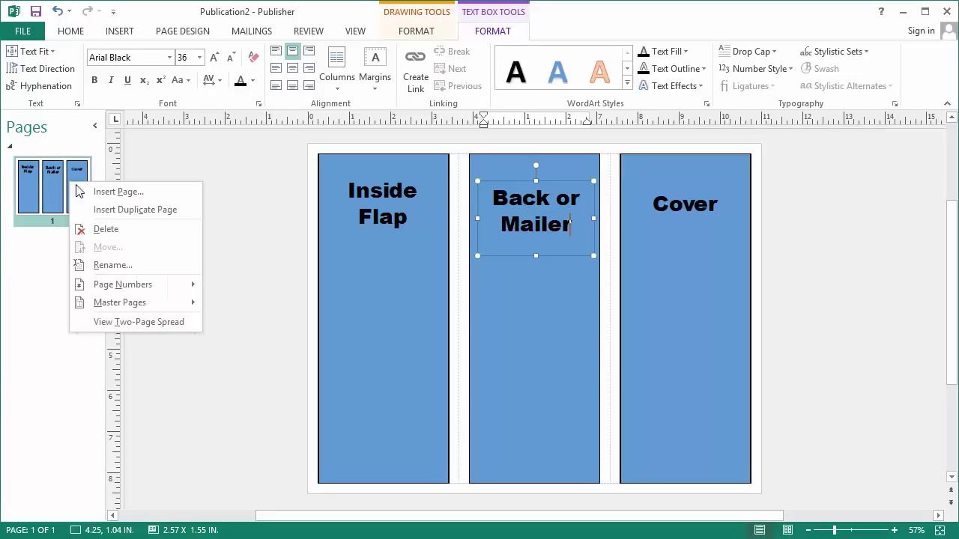
click(106, 212)
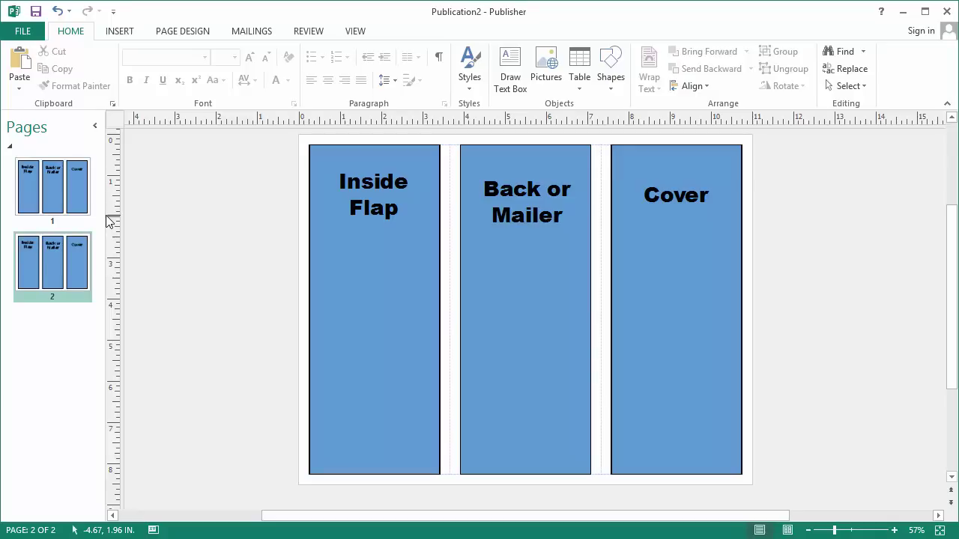
click(373, 194)
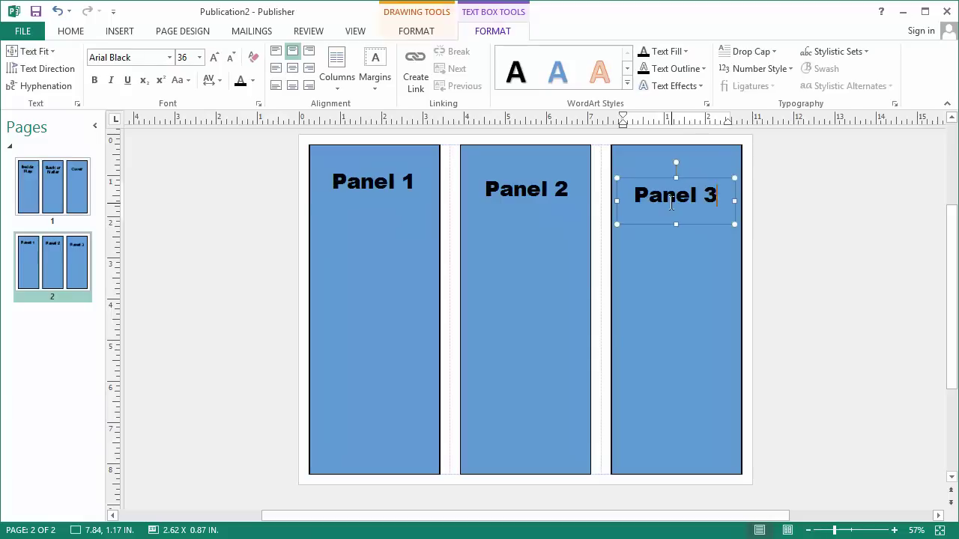